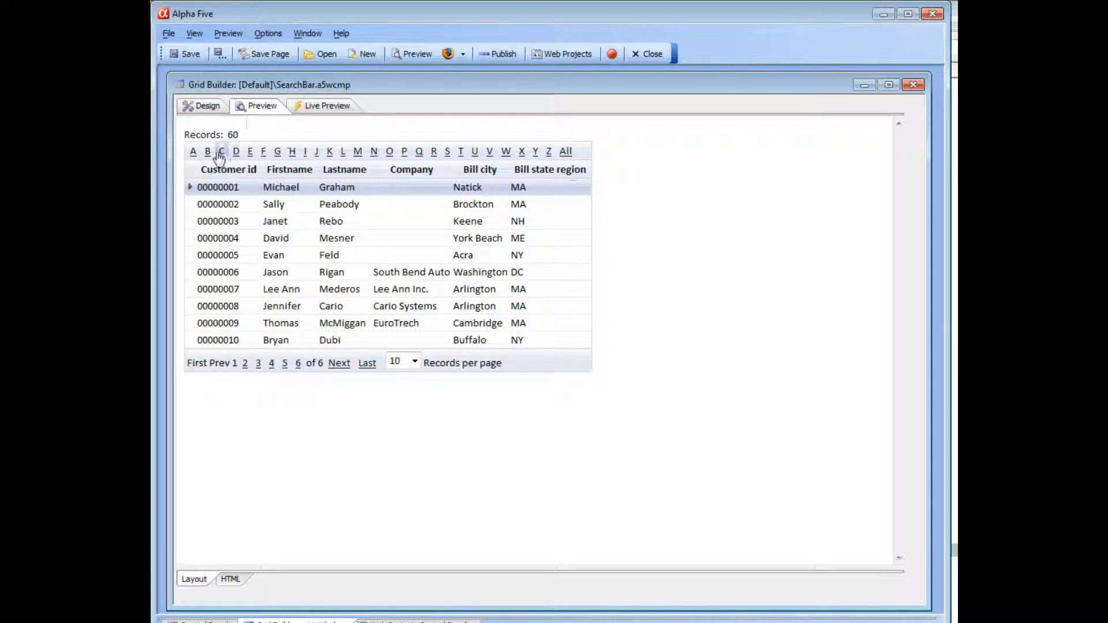
- Set the grid's search bar type to Custom Buttons
{"action": "left_click", "coordinate": [205, 106]}
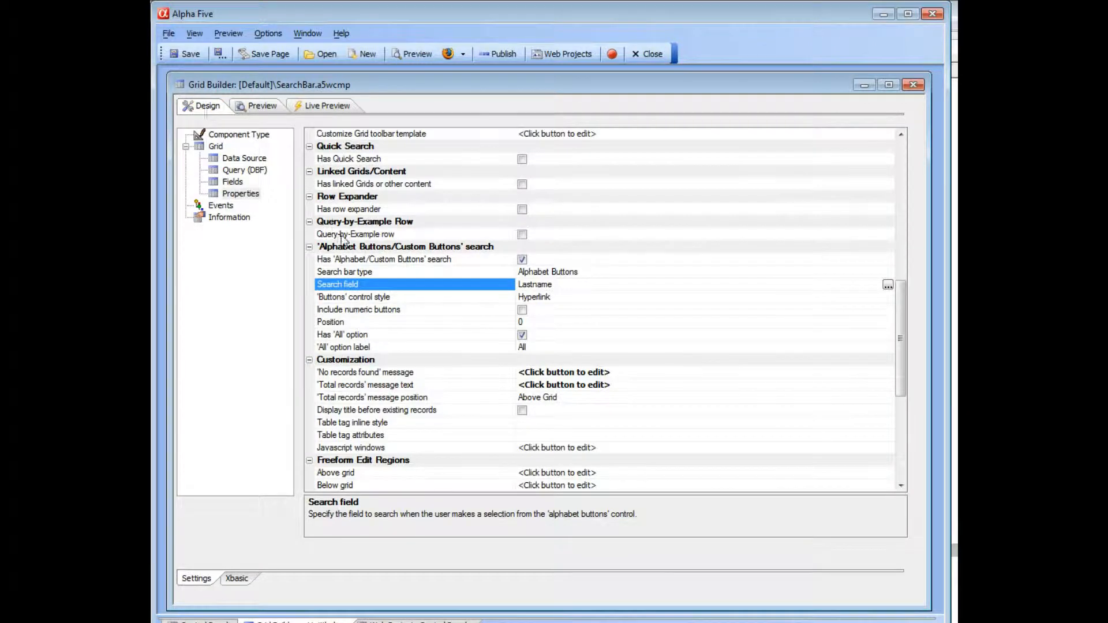
{"action": "left_click", "coordinate": [375, 271]}
{"action": "left_click", "coordinate": [887, 273]}
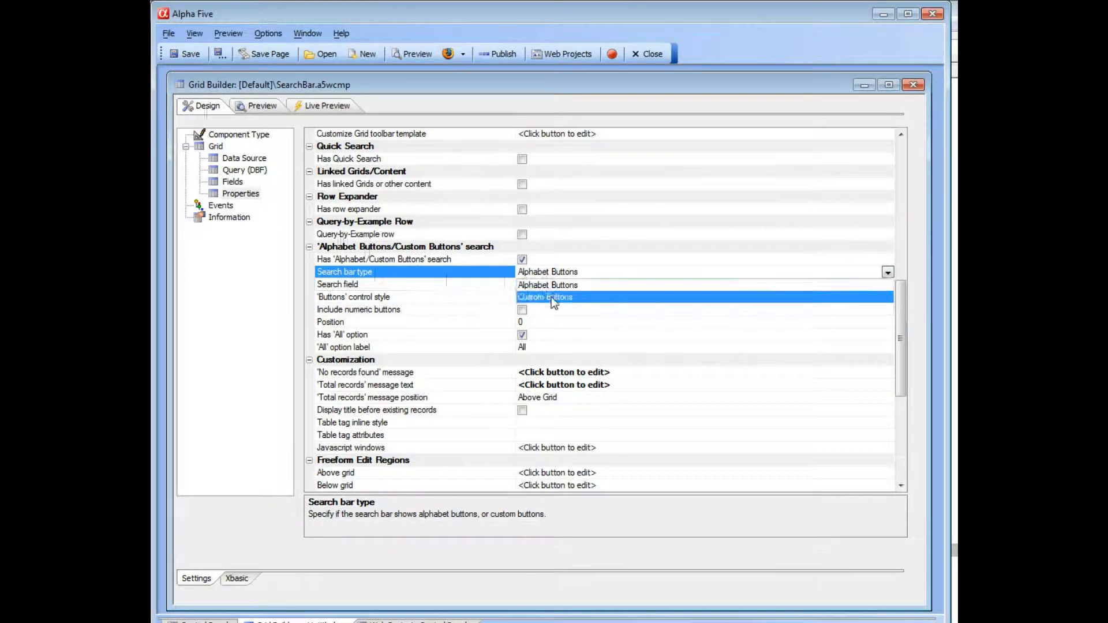
{"action": "left_click", "coordinate": [552, 296]}
- Insert the example definition as the custom search definition and accept it
{"action": "left_click", "coordinate": [413, 286]}
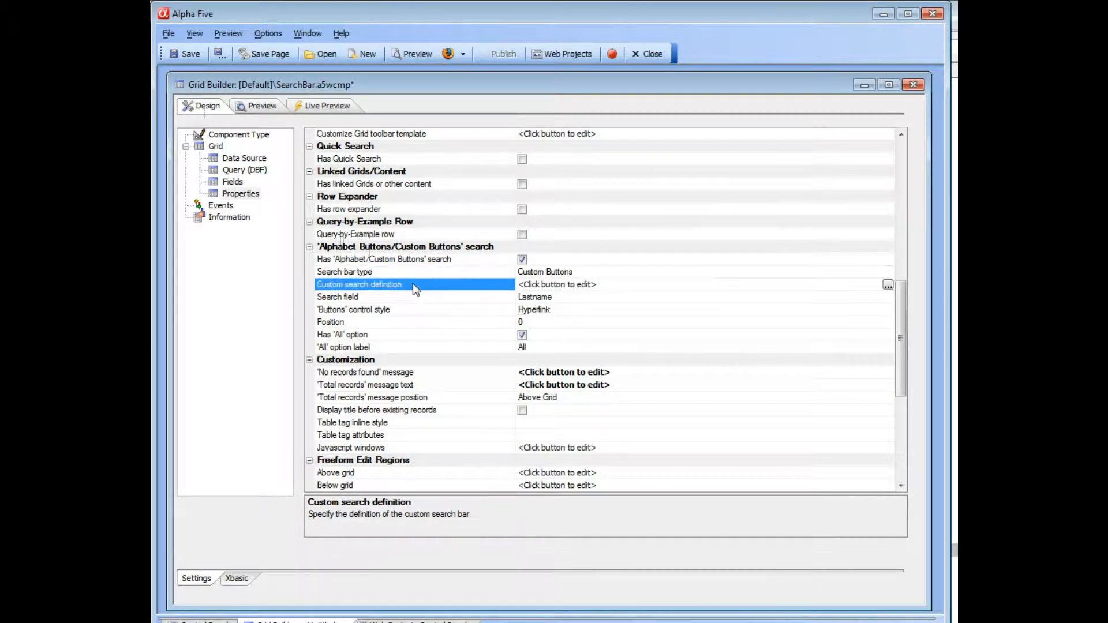
{"action": "left_click", "coordinate": [888, 285]}
{"action": "left_click_drag", "start_coordinate": [447, 70], "coordinate": [452, 77]}
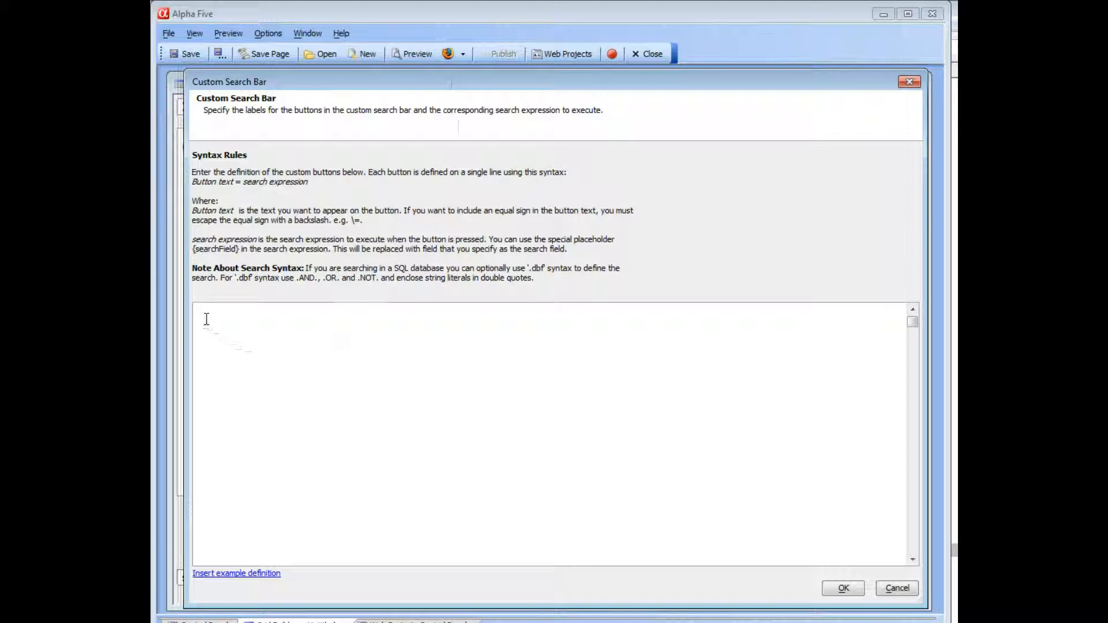
{"action": "left_click", "coordinate": [236, 578]}
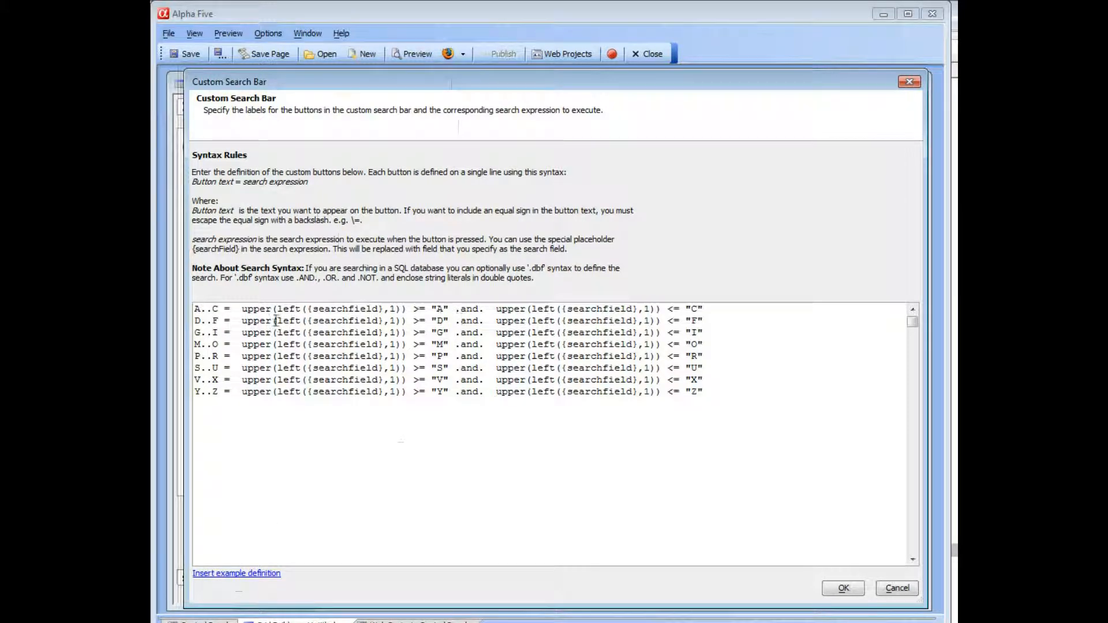
{"action": "left_click_drag", "start_coordinate": [195, 310], "coordinate": [219, 310]}
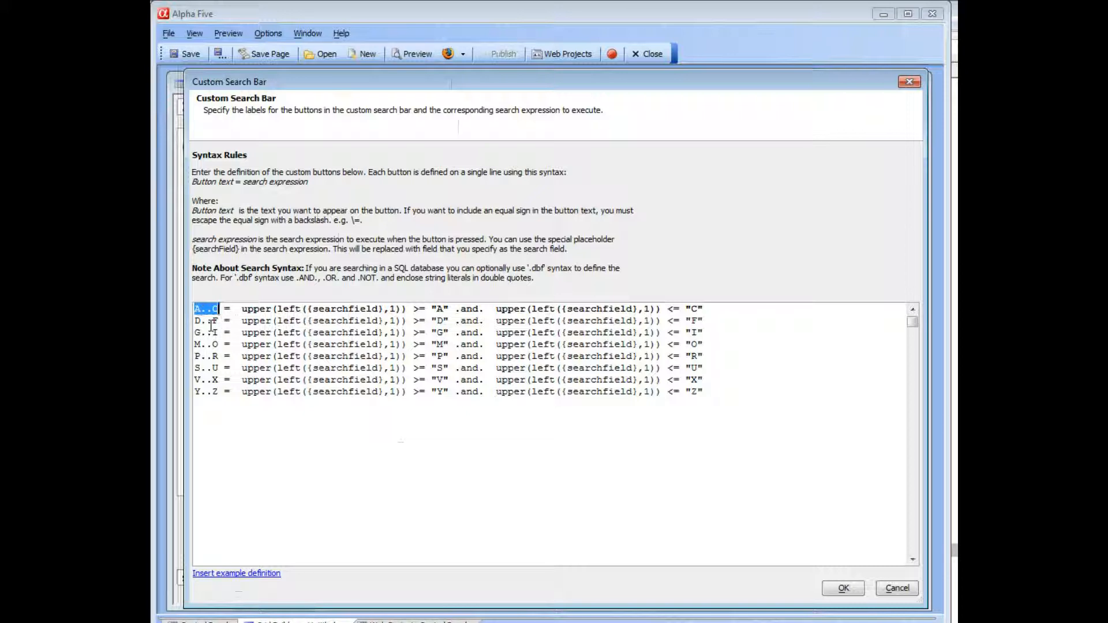
{"action": "left_click", "coordinate": [242, 310]}
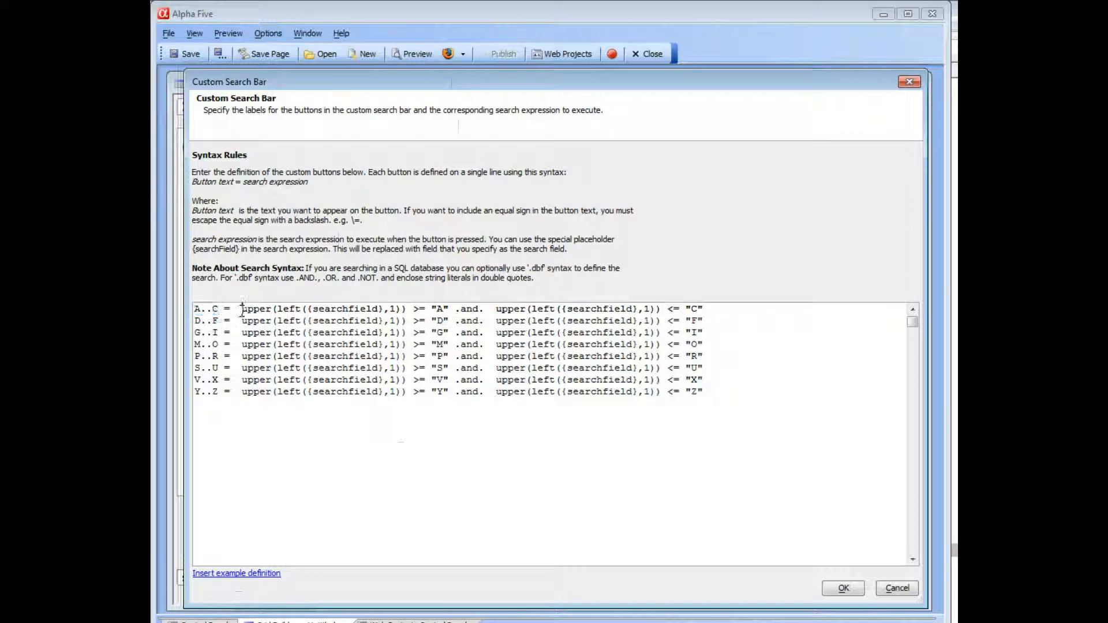
{"action": "left_click_drag", "start_coordinate": [307, 310], "coordinate": [385, 310]}
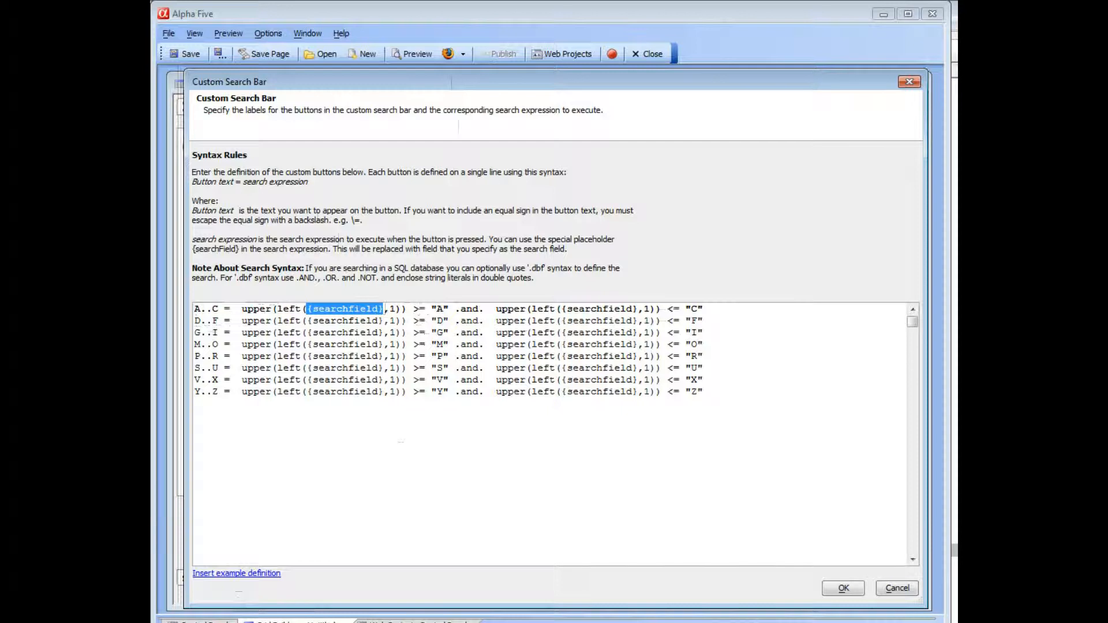
{"action": "left_click", "coordinate": [841, 588]}
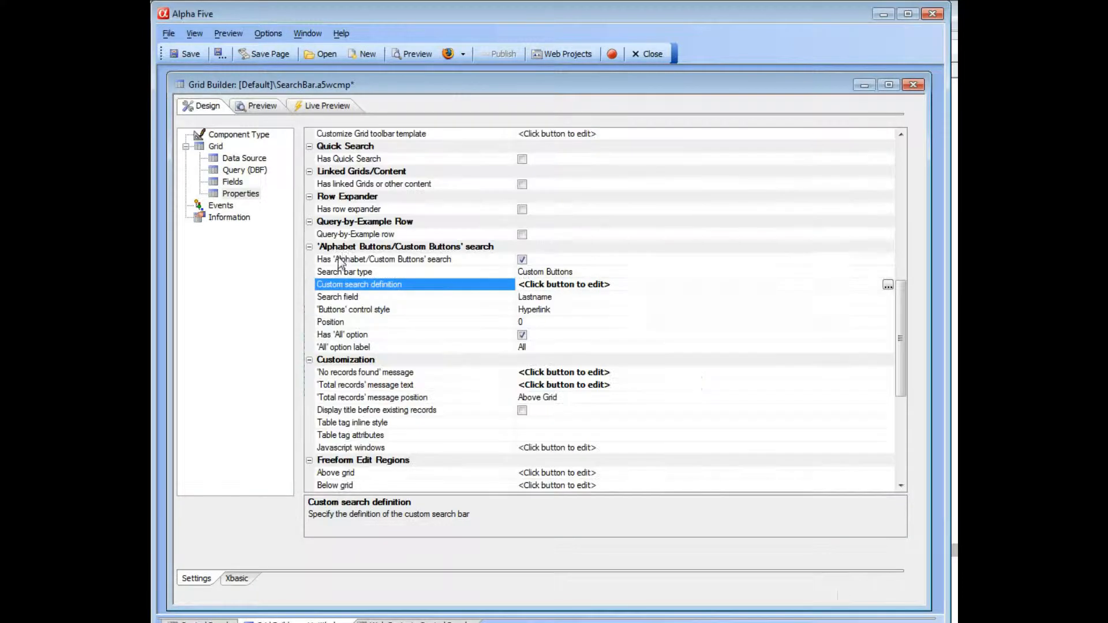
- Save the grid component and start the local web server
{"action": "left_click", "coordinate": [191, 54]}
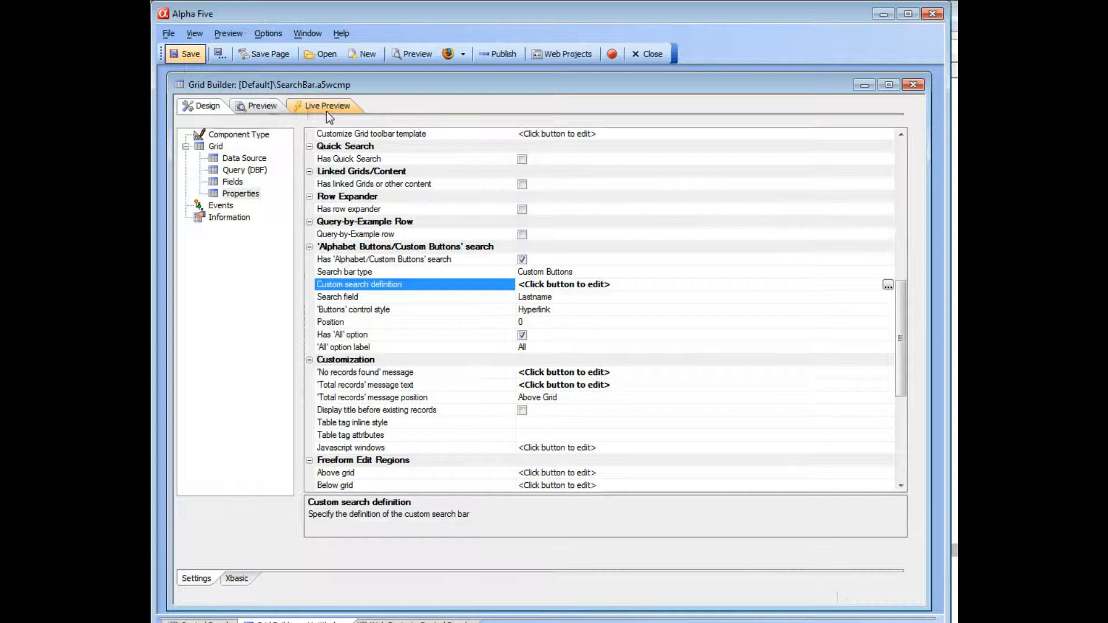
{"action": "left_click", "coordinate": [612, 54]}
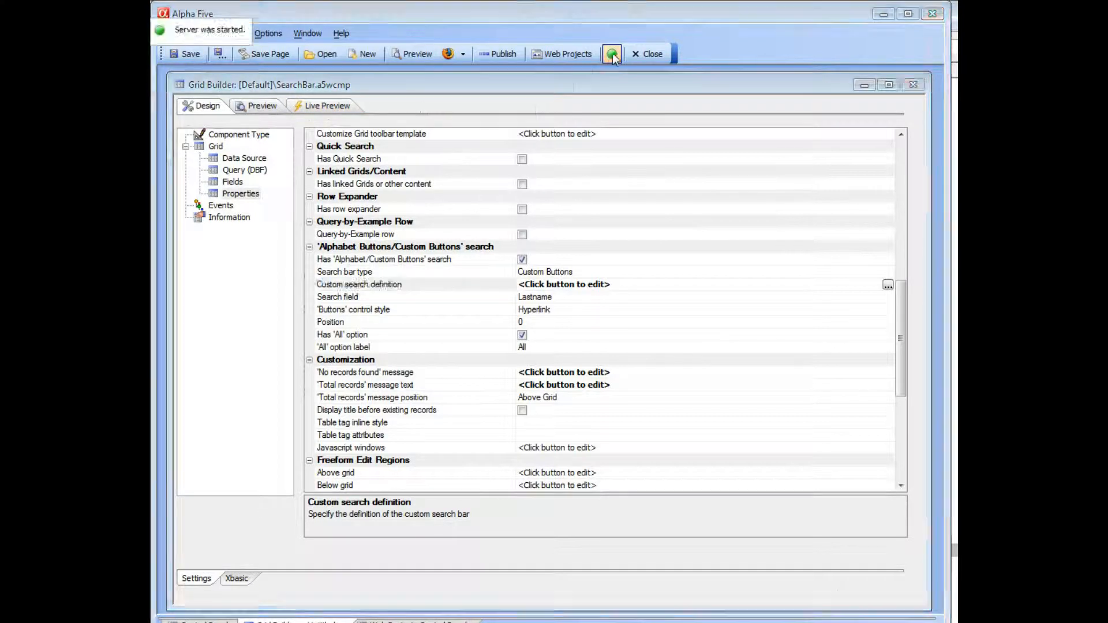
- Open the live preview and try each of the custom search buttons
{"action": "left_click", "coordinate": [328, 106]}
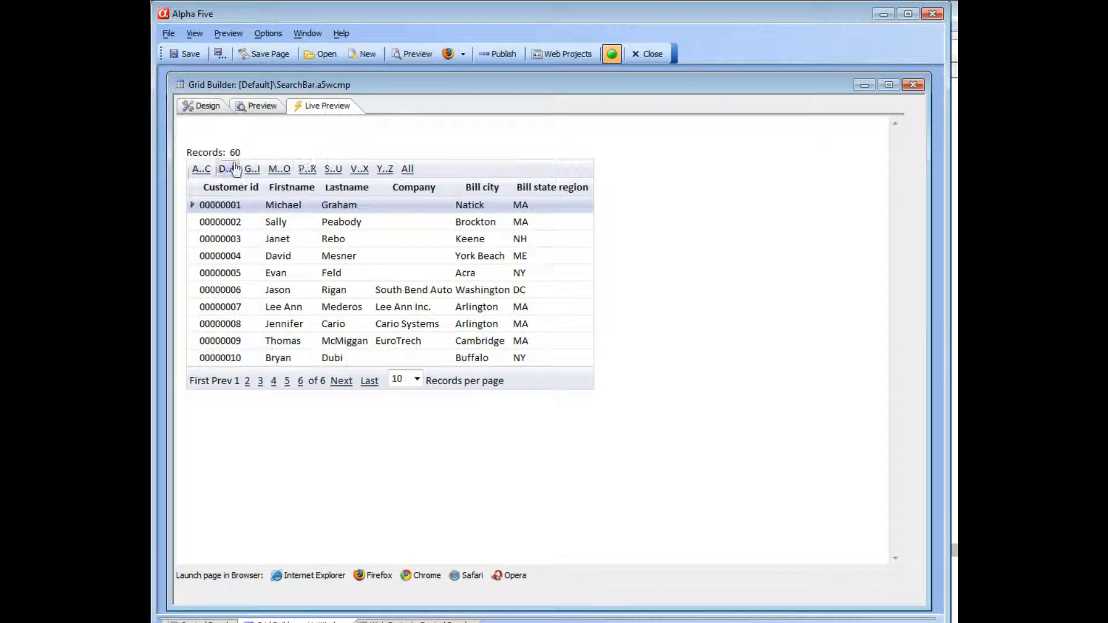
{"action": "left_click", "coordinate": [202, 171]}
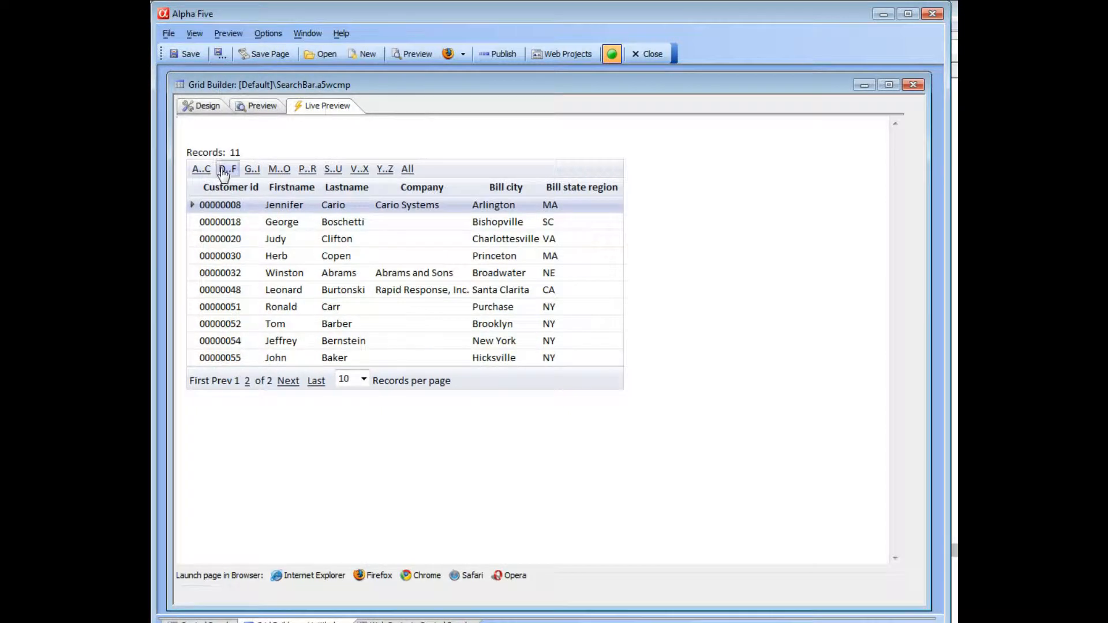
{"action": "left_click", "coordinate": [226, 171]}
{"action": "left_click", "coordinate": [253, 171]}
{"action": "left_click", "coordinate": [279, 171]}
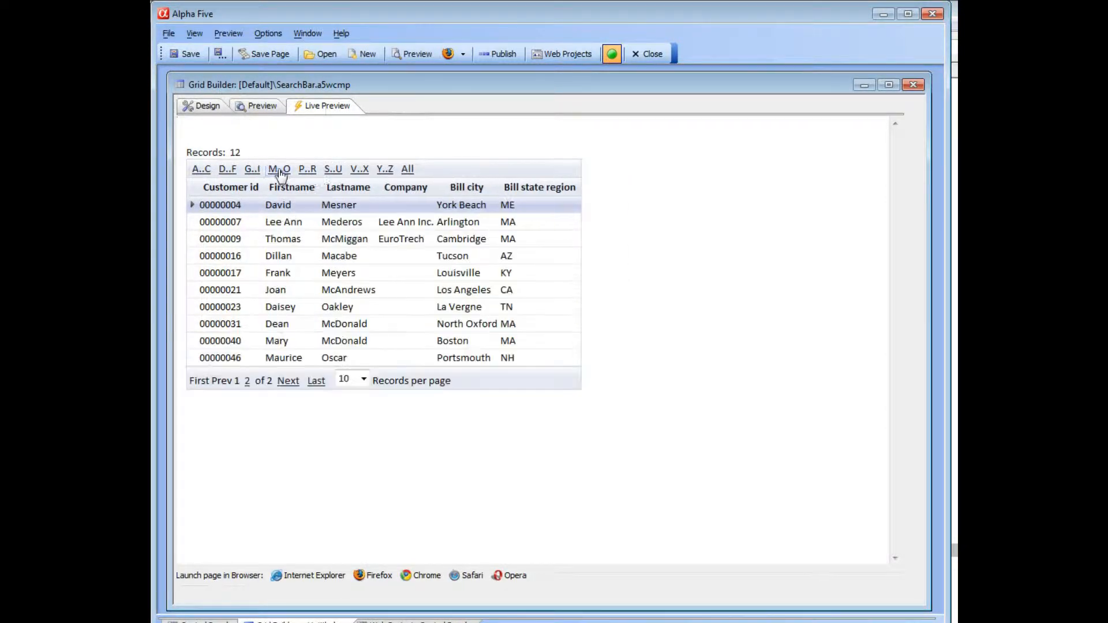
{"action": "left_click", "coordinate": [308, 171]}
{"action": "left_click", "coordinate": [332, 170]}
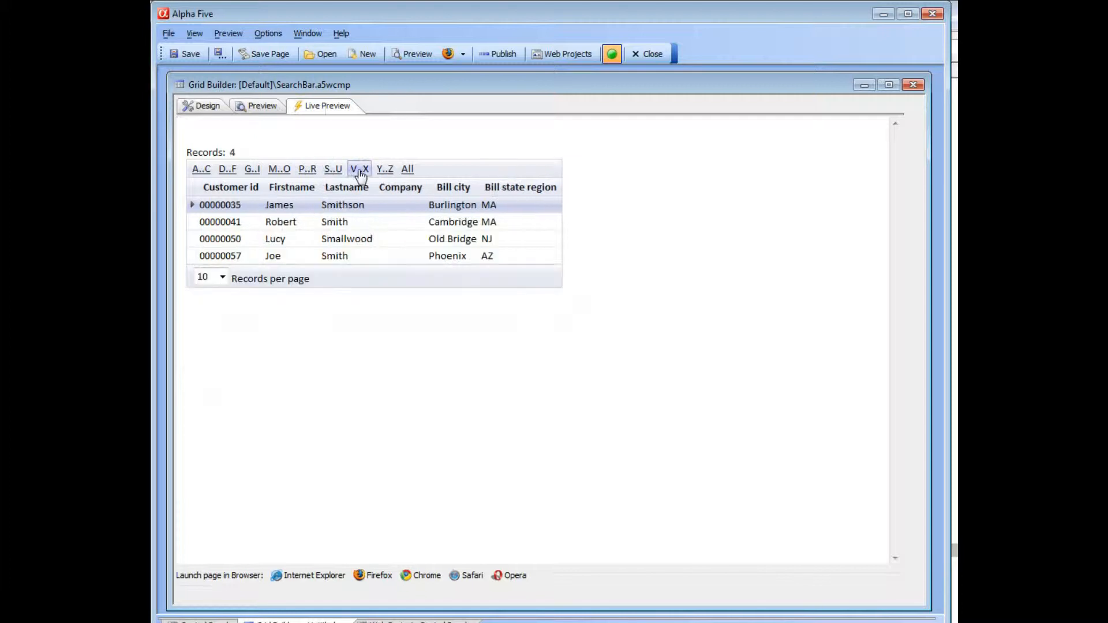
{"action": "left_click", "coordinate": [359, 171]}
{"action": "left_click", "coordinate": [385, 171]}
- Change the 'Buttons' control style to Buttons
{"action": "left_click", "coordinate": [202, 105]}
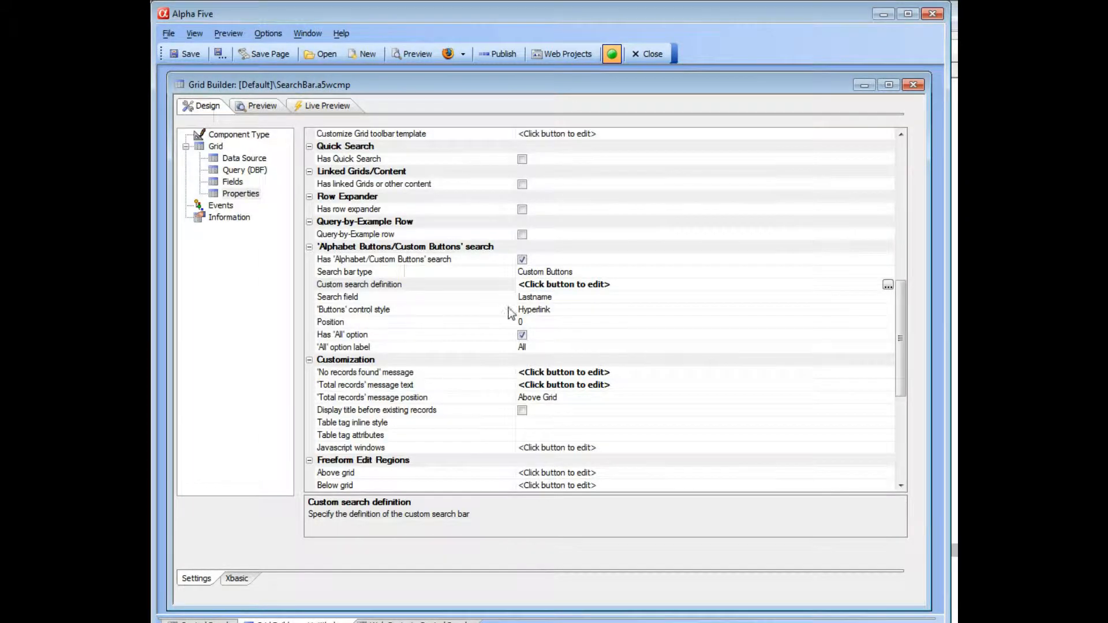
{"action": "double_click", "coordinate": [476, 309]}
- Open the live preview and test the button-styled search bar
{"action": "left_click", "coordinate": [329, 105]}
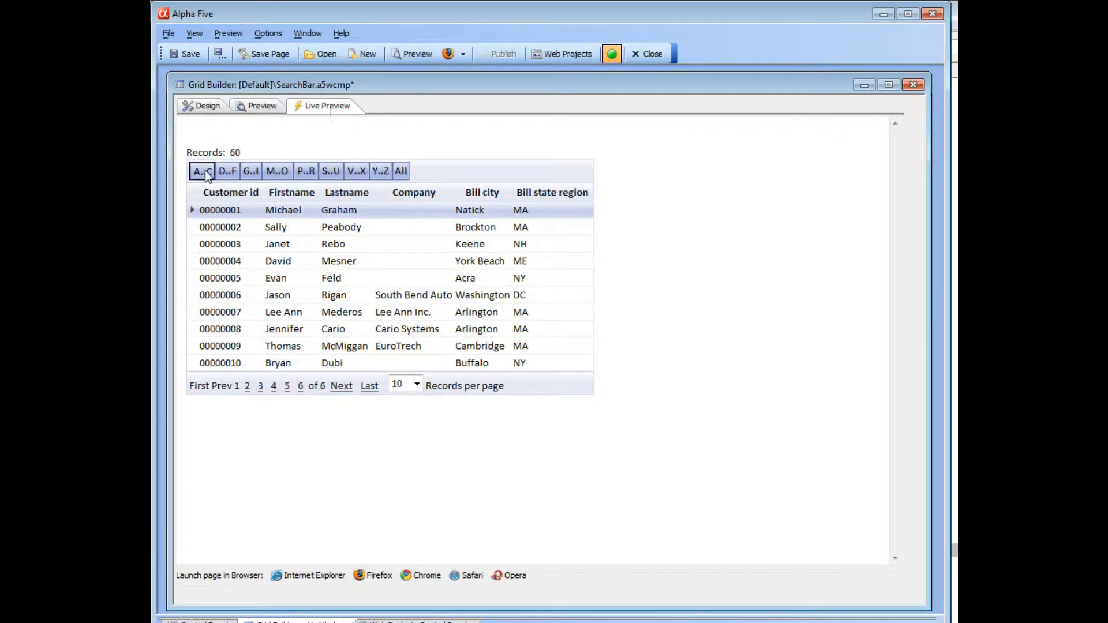
{"action": "left_click", "coordinate": [205, 170]}
{"action": "left_click", "coordinate": [227, 171]}
{"action": "left_click", "coordinate": [252, 171]}
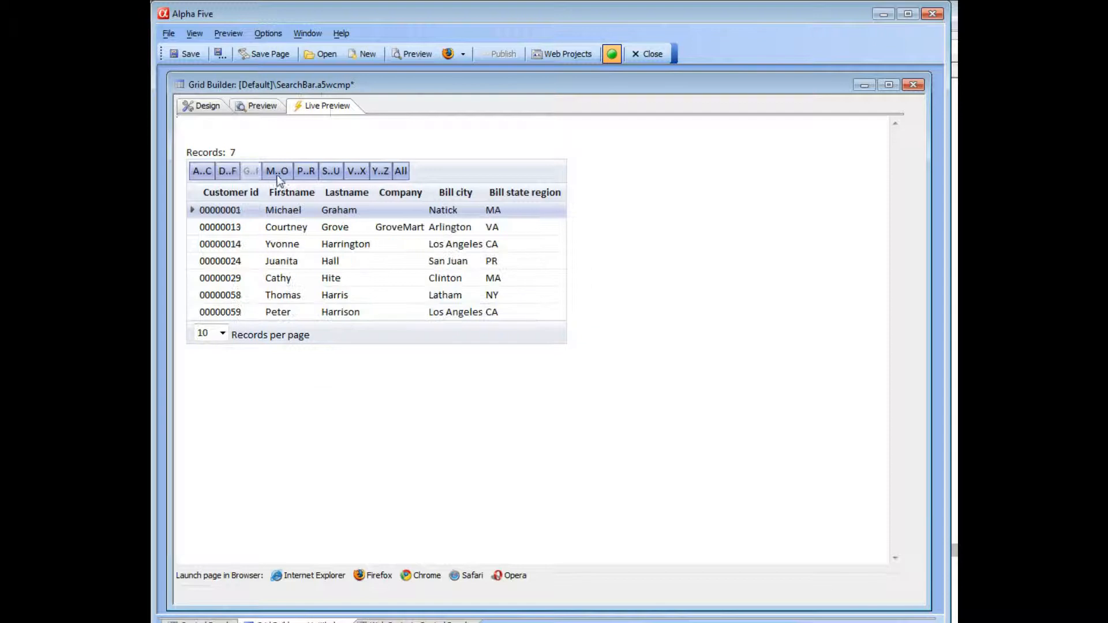
{"action": "left_click", "coordinate": [281, 172]}
{"action": "left_click", "coordinate": [309, 171]}
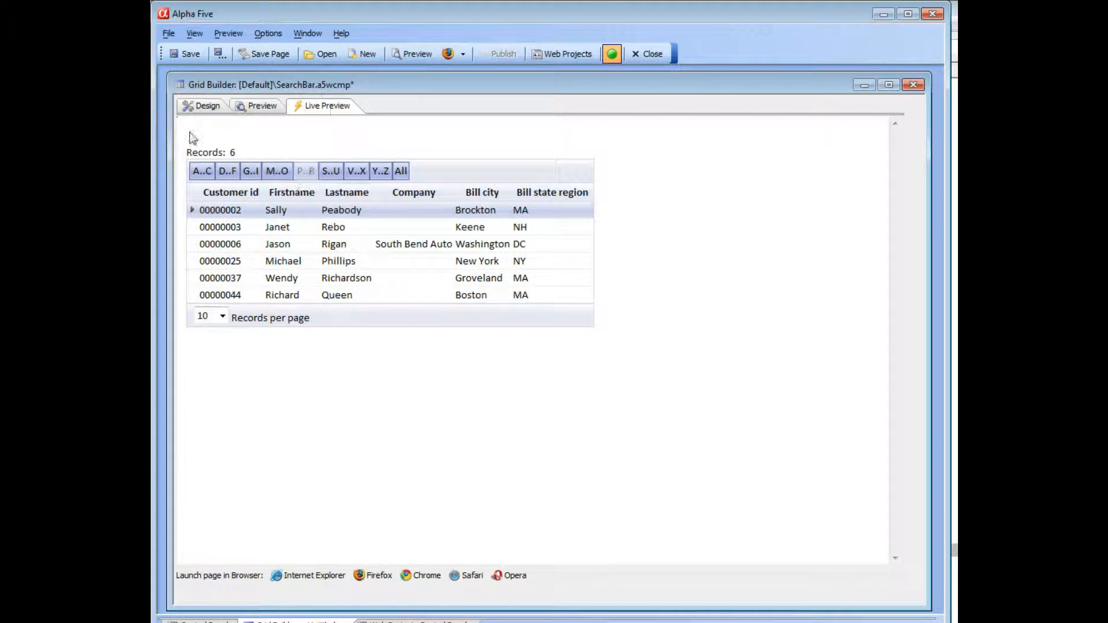
- Change the 'Buttons' control style to Dropdownbox
{"action": "left_click", "coordinate": [206, 107]}
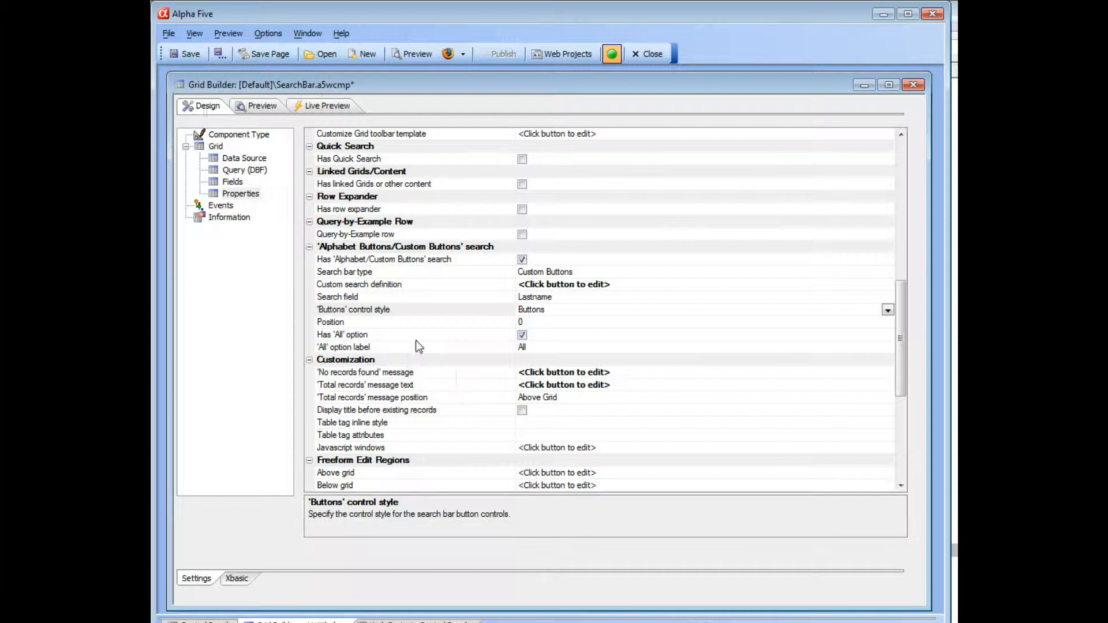
{"action": "left_click", "coordinate": [459, 296]}
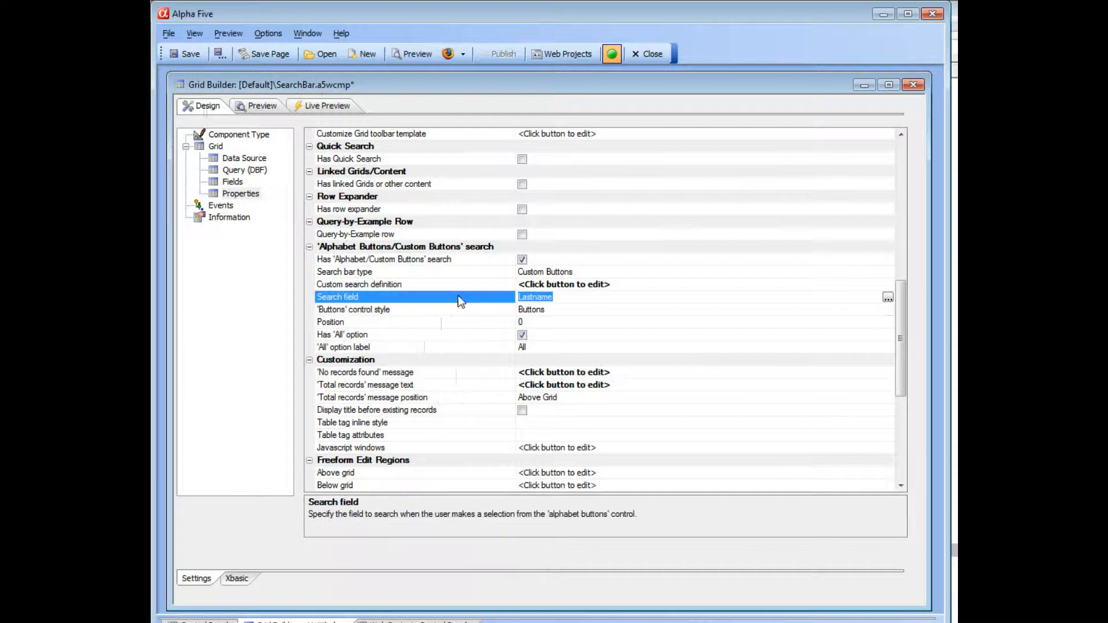
{"action": "double_click", "coordinate": [469, 310]}
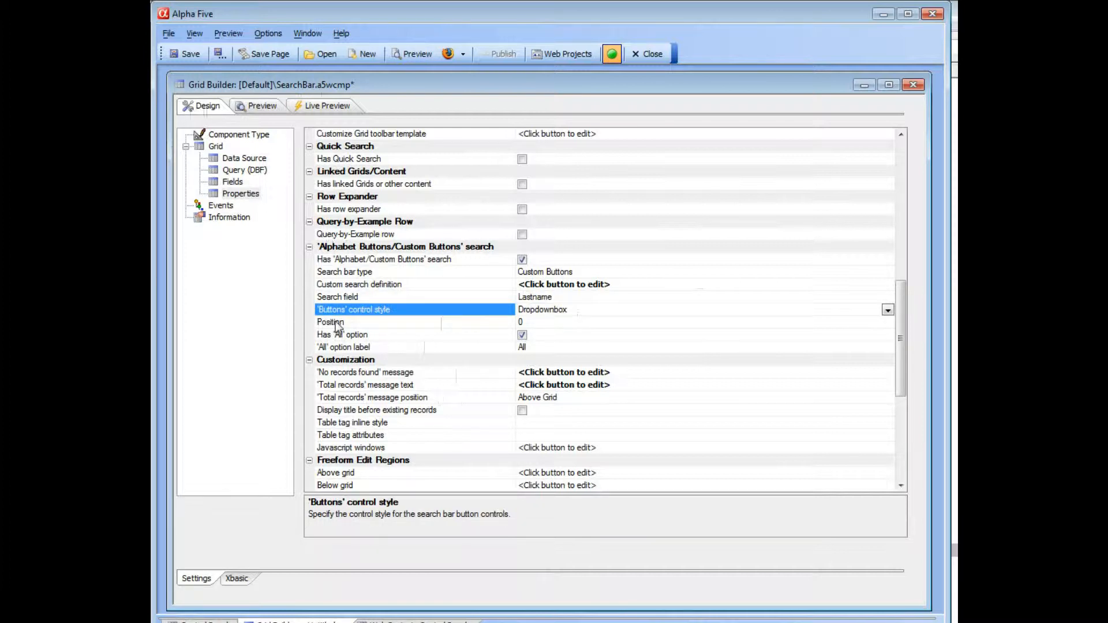
- Set the search bar's position to 1 so it sits outside the grid
{"action": "left_click", "coordinate": [379, 323]}
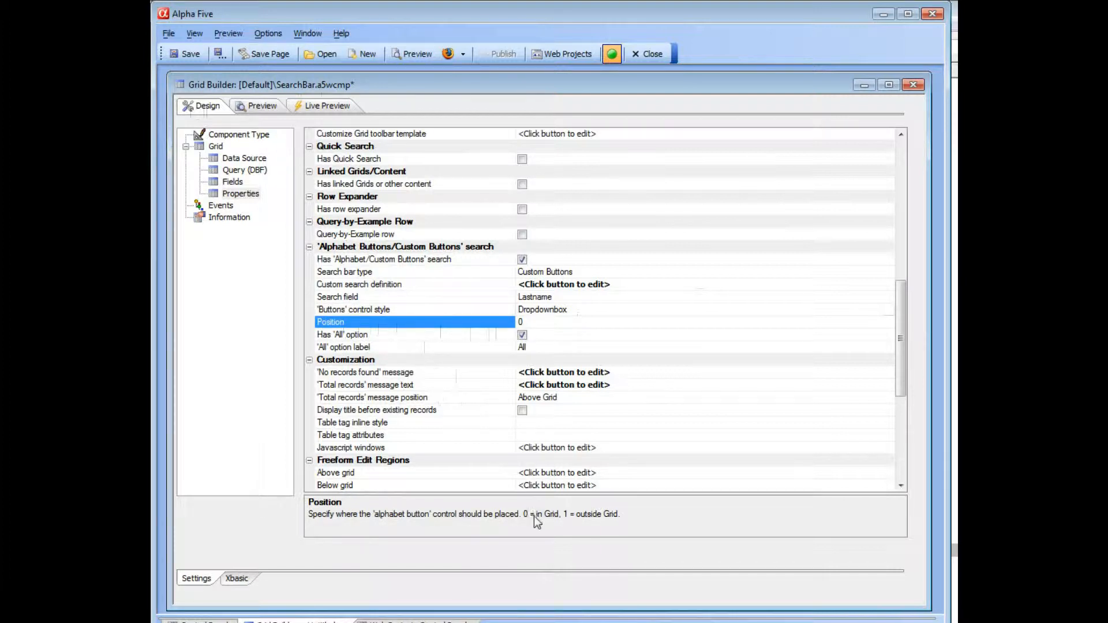
{"action": "type", "text": "1"}
{"action": "left_click", "coordinate": [473, 331]}
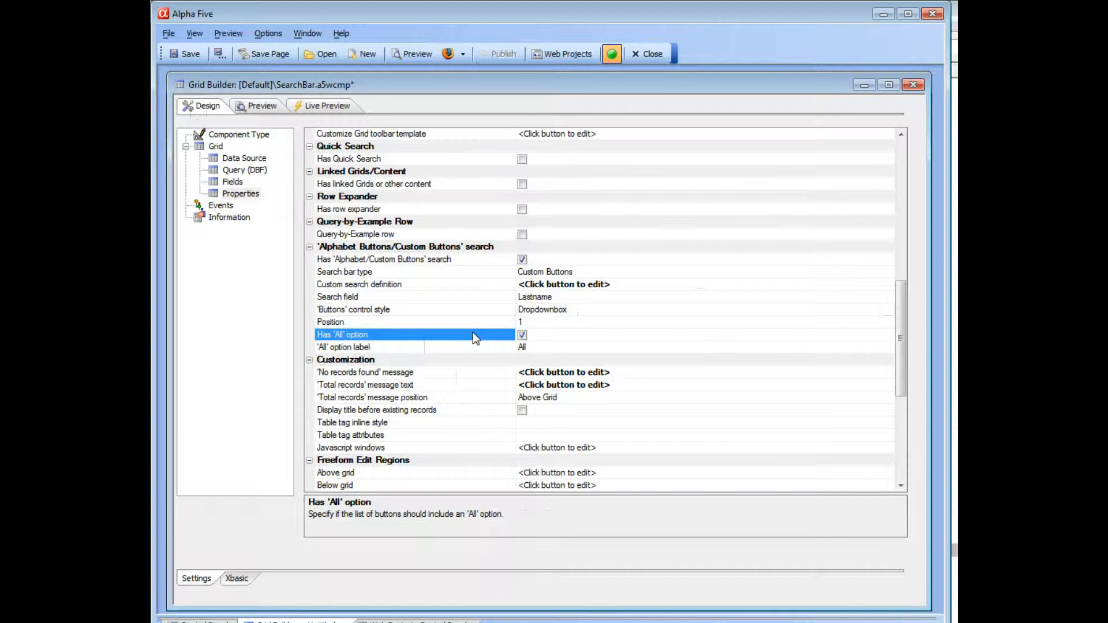
- Open the live preview and filter the grid with several dropdown choices
{"action": "left_click", "coordinate": [316, 105]}
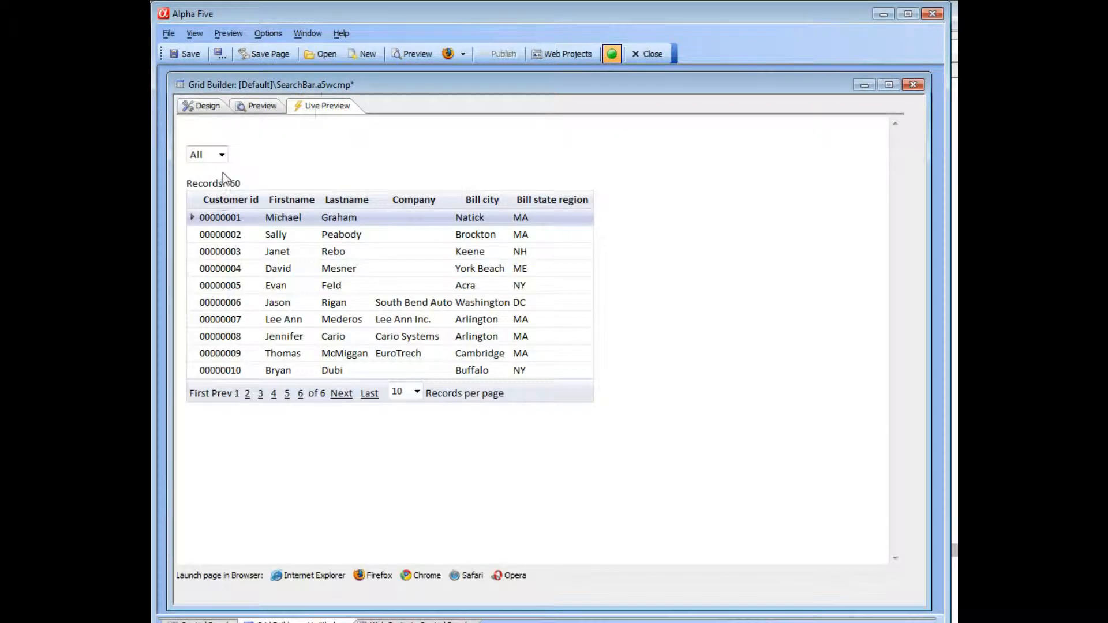
{"action": "left_click", "coordinate": [221, 156]}
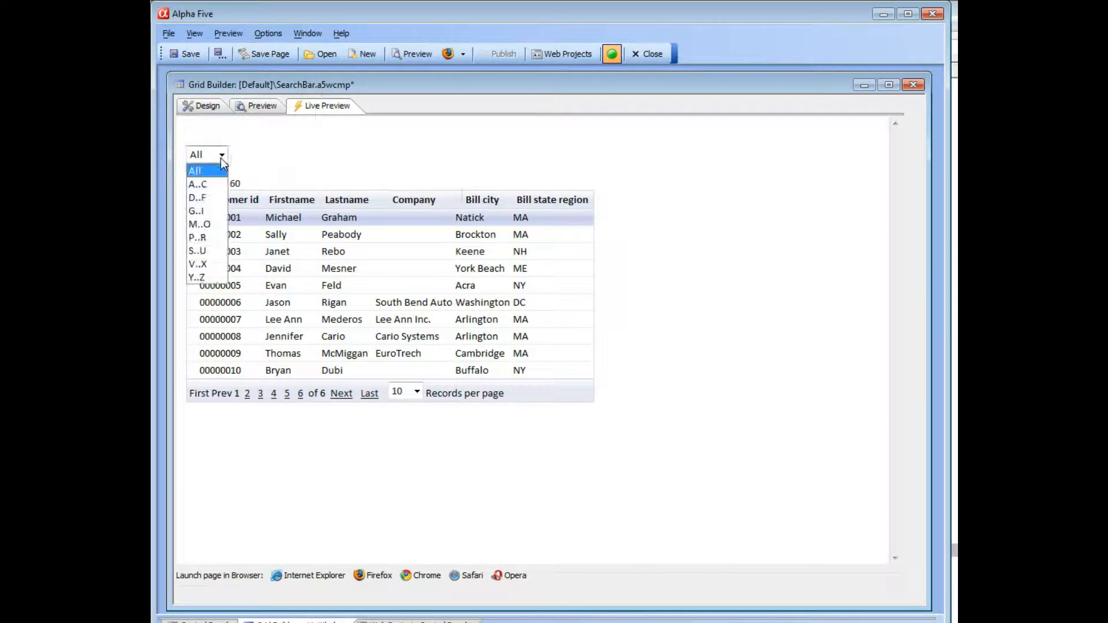
{"action": "left_click", "coordinate": [212, 181]}
{"action": "left_click", "coordinate": [218, 155]}
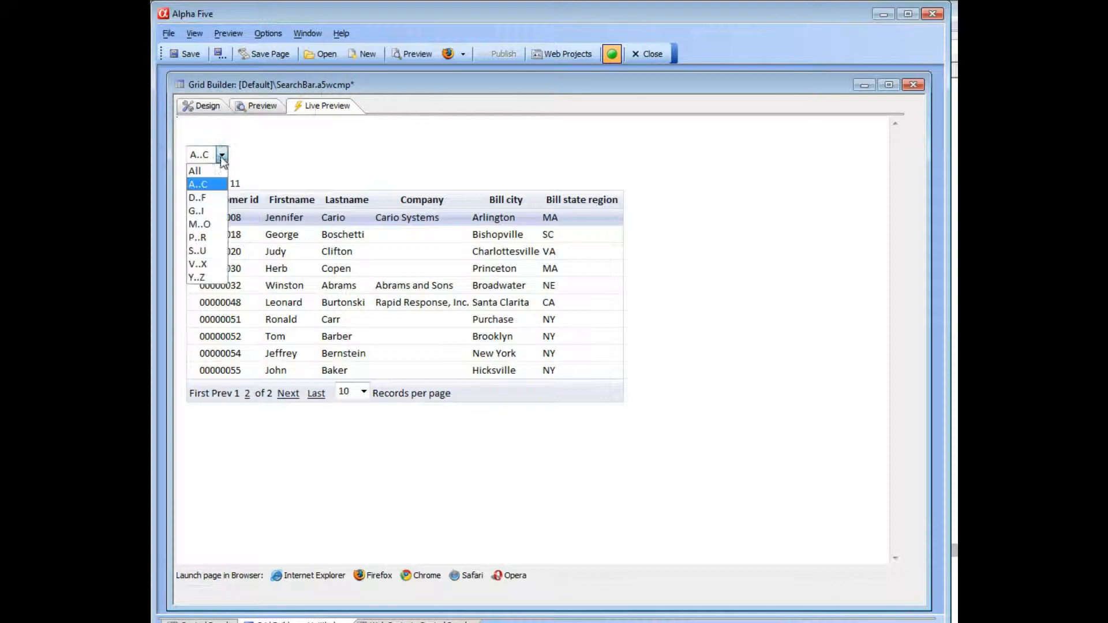
{"action": "left_click", "coordinate": [208, 195]}
{"action": "left_click", "coordinate": [221, 155]}
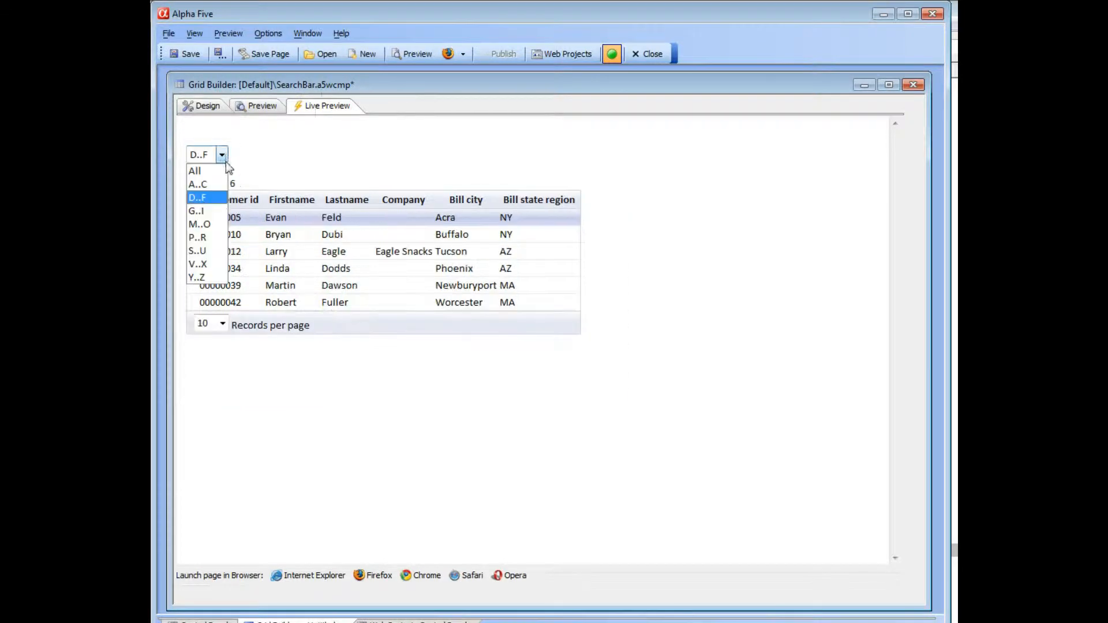
{"action": "left_click", "coordinate": [208, 241]}
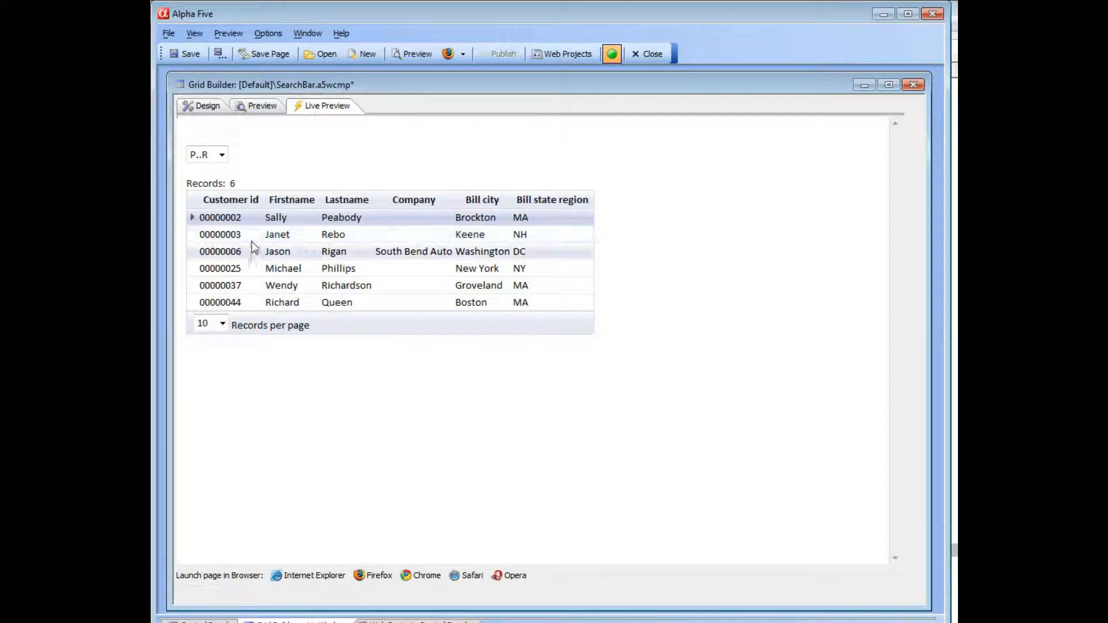
- Add a custom search line South = inlist2(bill_state_region,"fl,al,ga") and accept the definition
{"action": "left_click", "coordinate": [203, 106]}
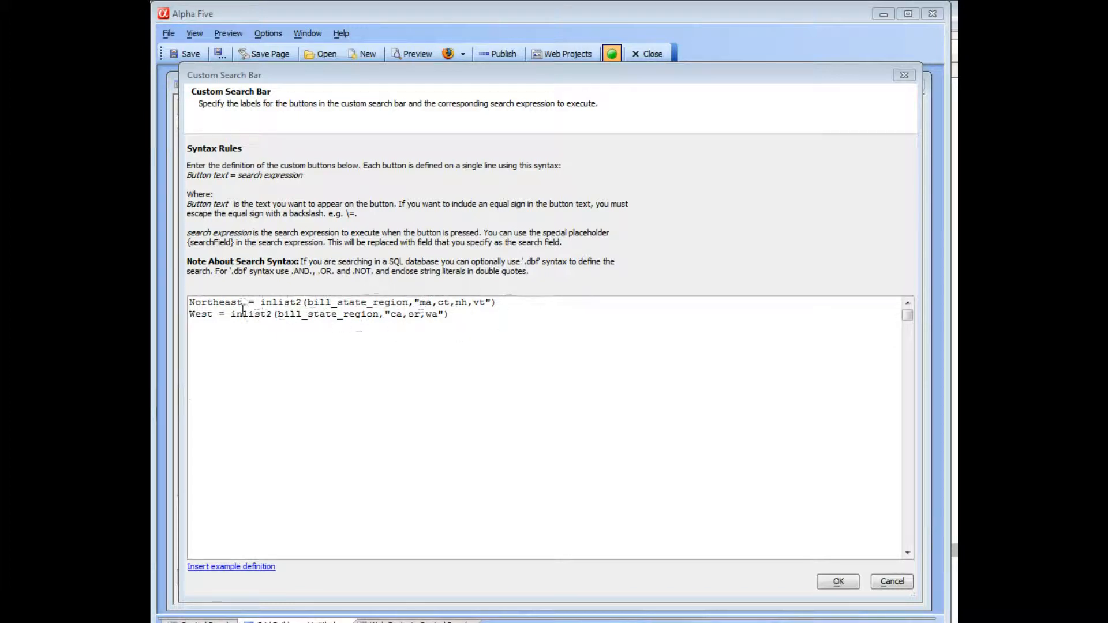
{"action": "left_click", "coordinate": [462, 312]}
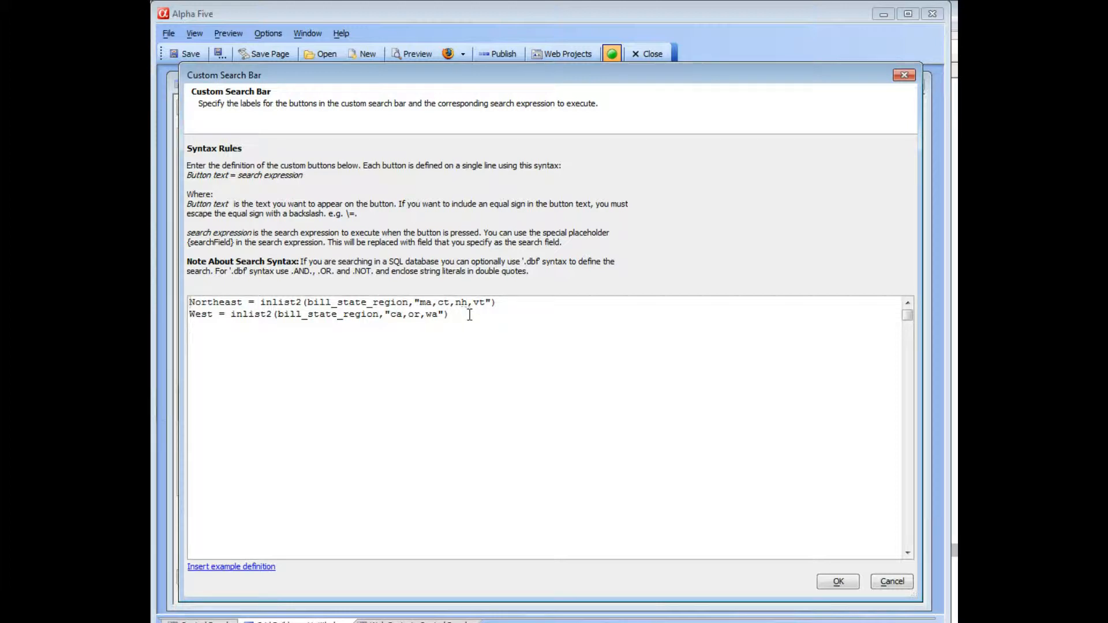
{"action": "type", "text": "South = inlist2(billsta"}
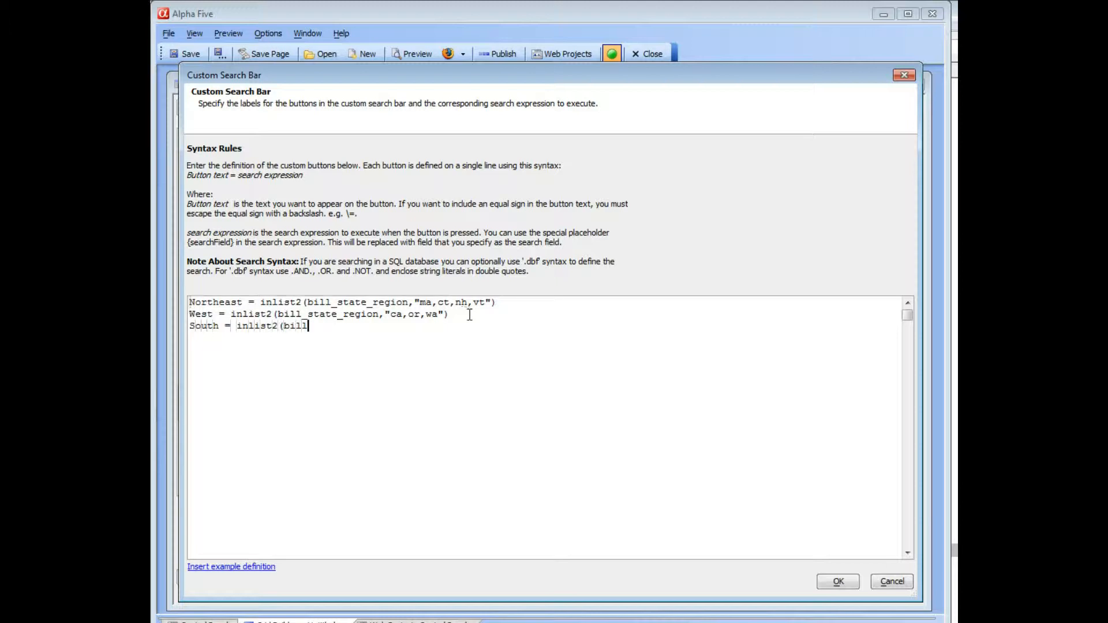
{"action": "key", "text": "BackSpace"}
{"action": "key", "text": "BackSpace"}
{"action": "type", "text": "state_region,\"fl"}
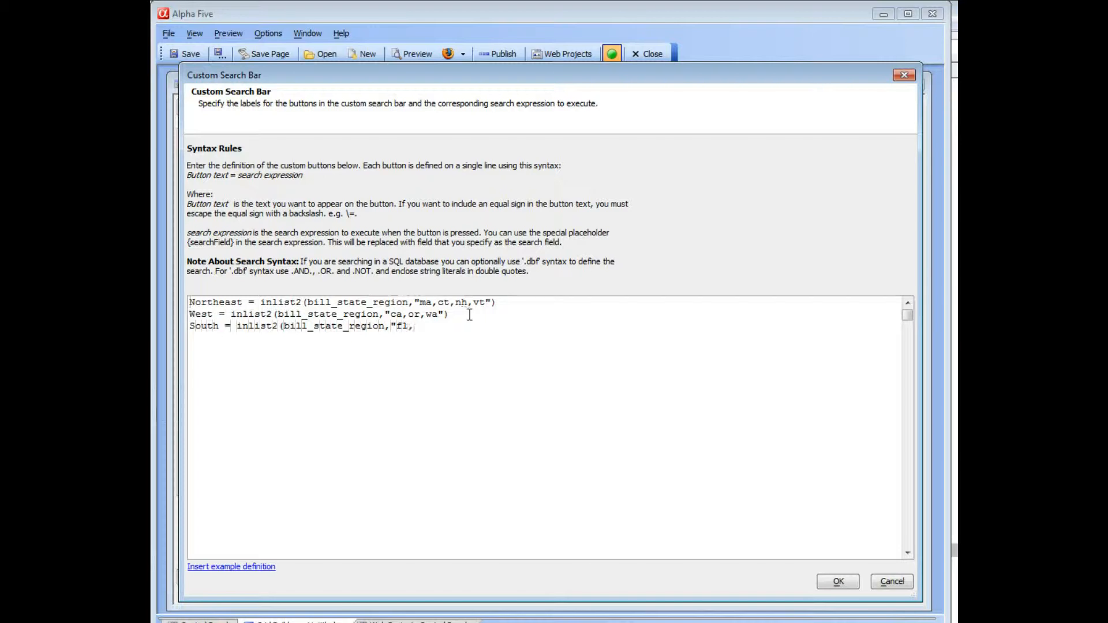
{"action": "type", "text": ",al,ga\")"}
{"action": "left_click", "coordinate": [838, 582]}
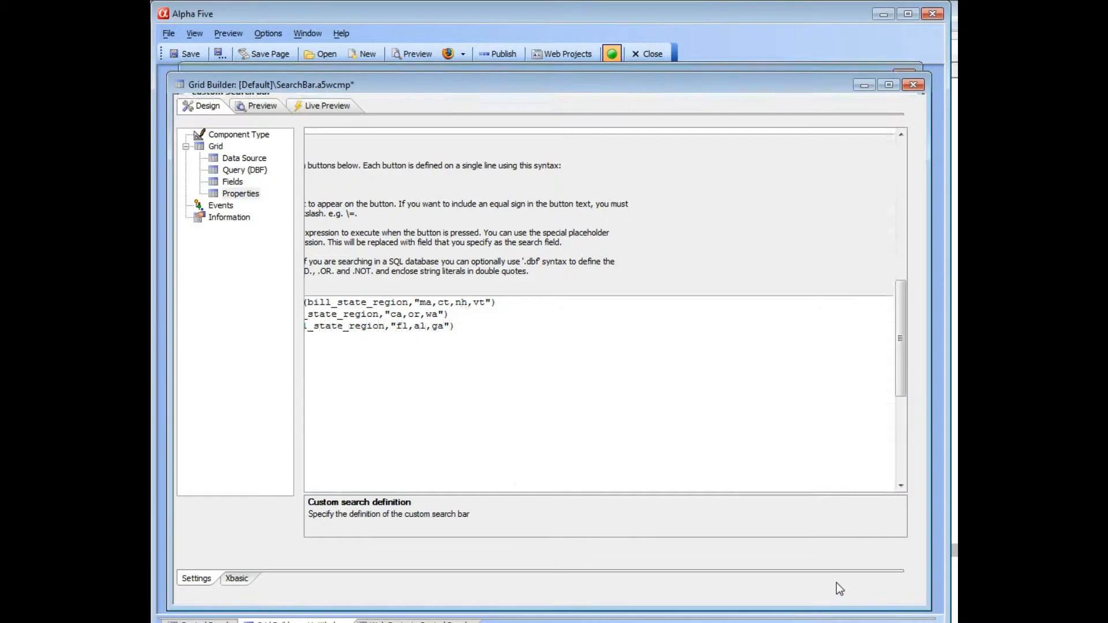
- Open the live preview of the grid
{"action": "left_click", "coordinate": [325, 110]}
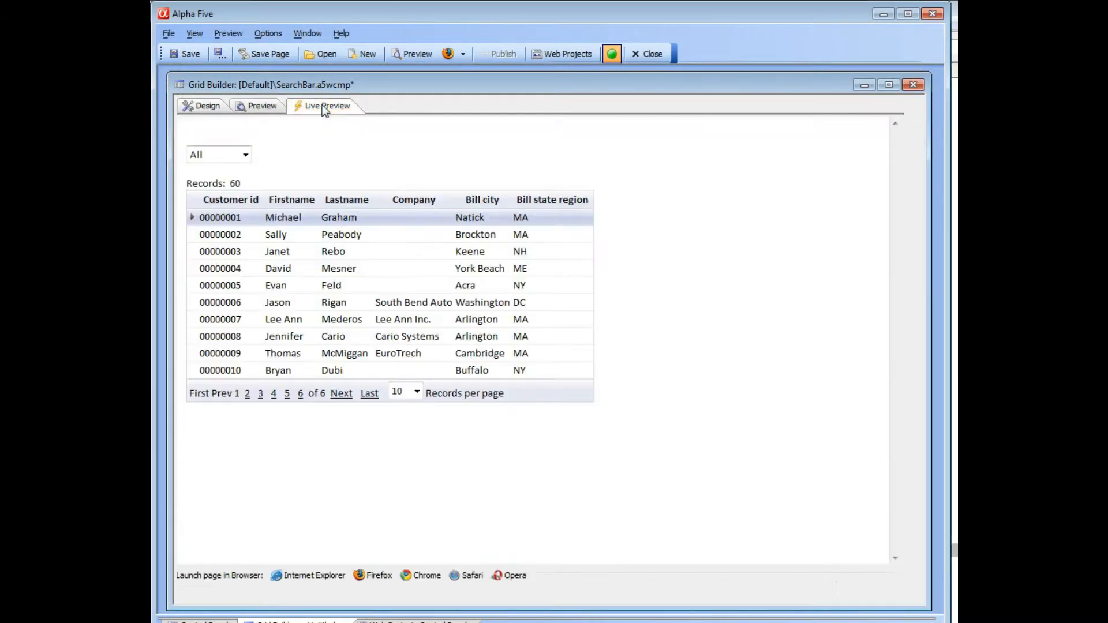
- Filter the previewed grid by the West, Northeast and South choices, paging to the last page of Northeast results
{"action": "left_click", "coordinate": [245, 154]}
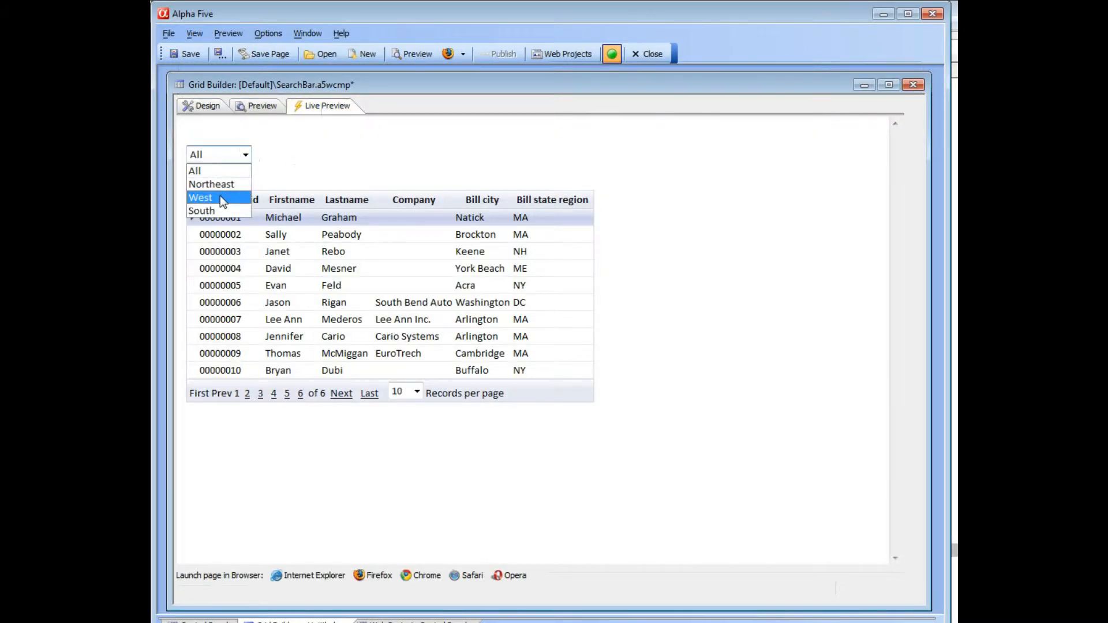
{"action": "left_click", "coordinate": [220, 197]}
{"action": "left_click", "coordinate": [246, 155]}
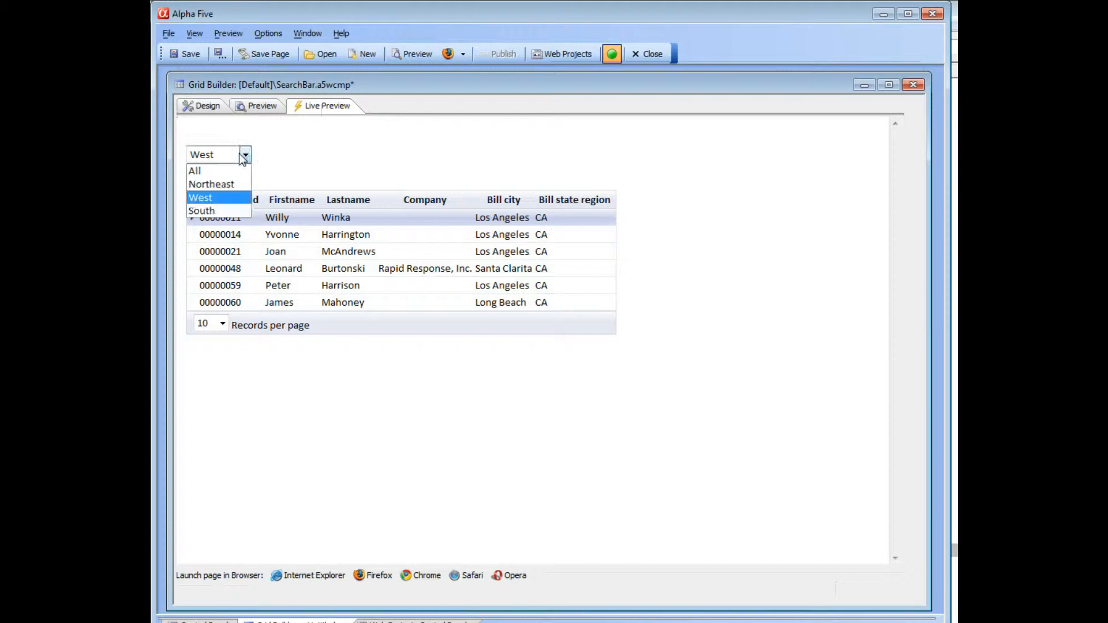
{"action": "left_click", "coordinate": [208, 183]}
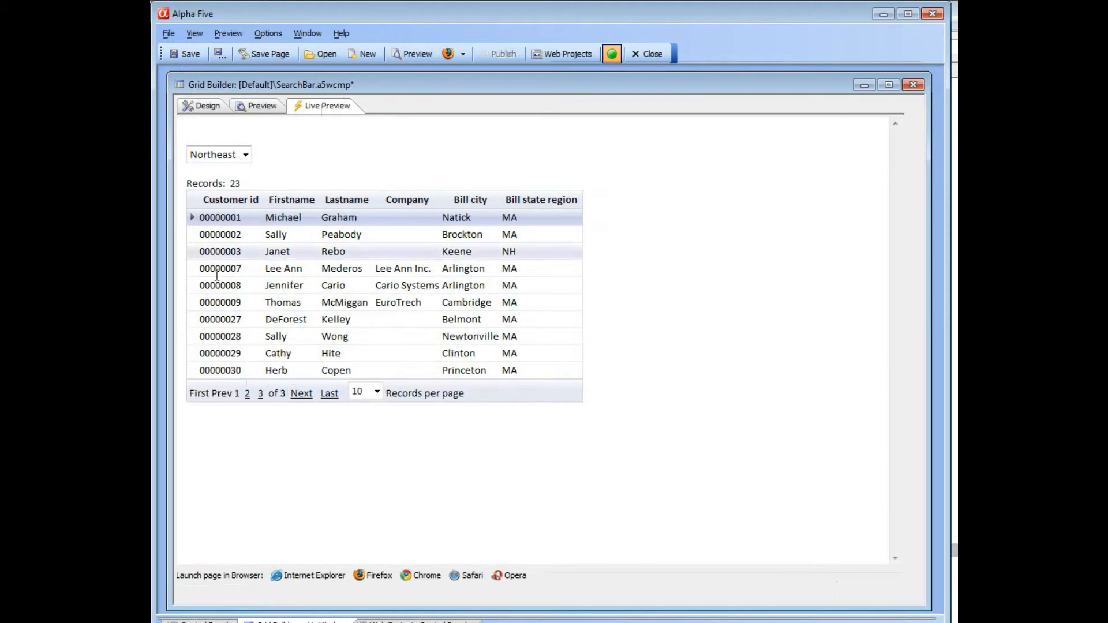
{"action": "left_click", "coordinate": [329, 394]}
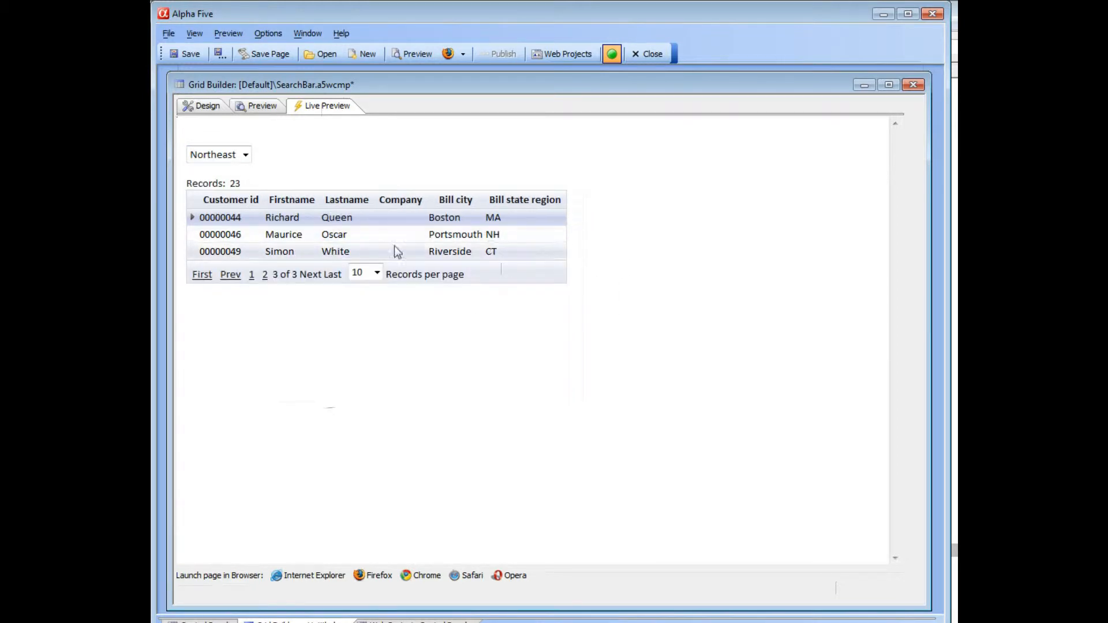
{"action": "left_click", "coordinate": [246, 155]}
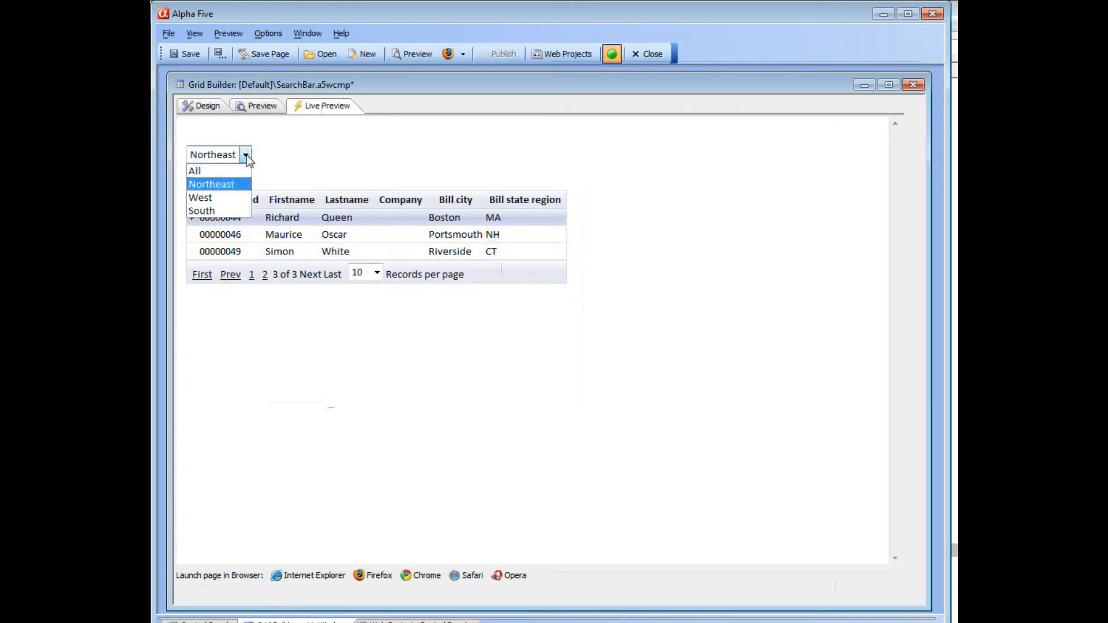
{"action": "left_click", "coordinate": [210, 211]}
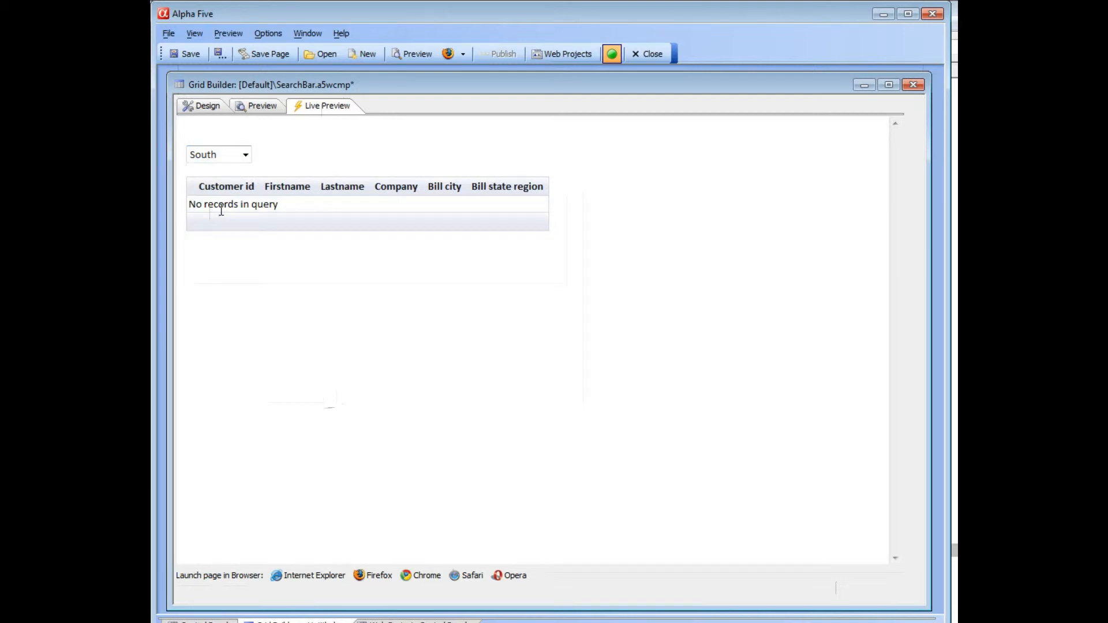